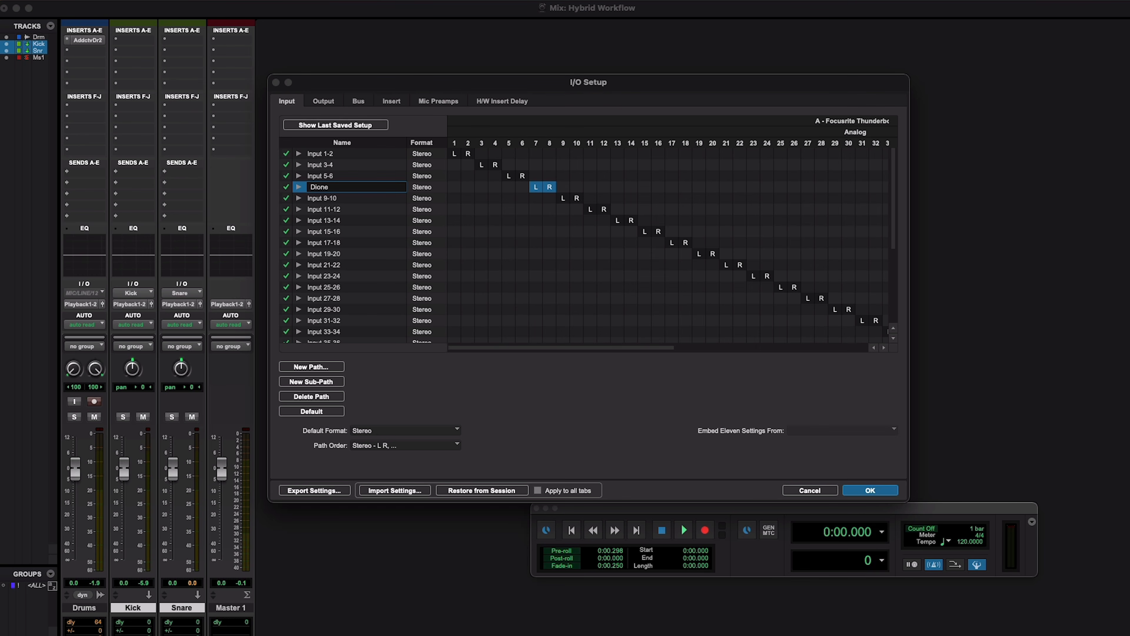
Confirm the name Dione for the input 7-8 path and rename the mono sub-paths of Input 5-6 to RMX R and SSL EQ.
key(Return)
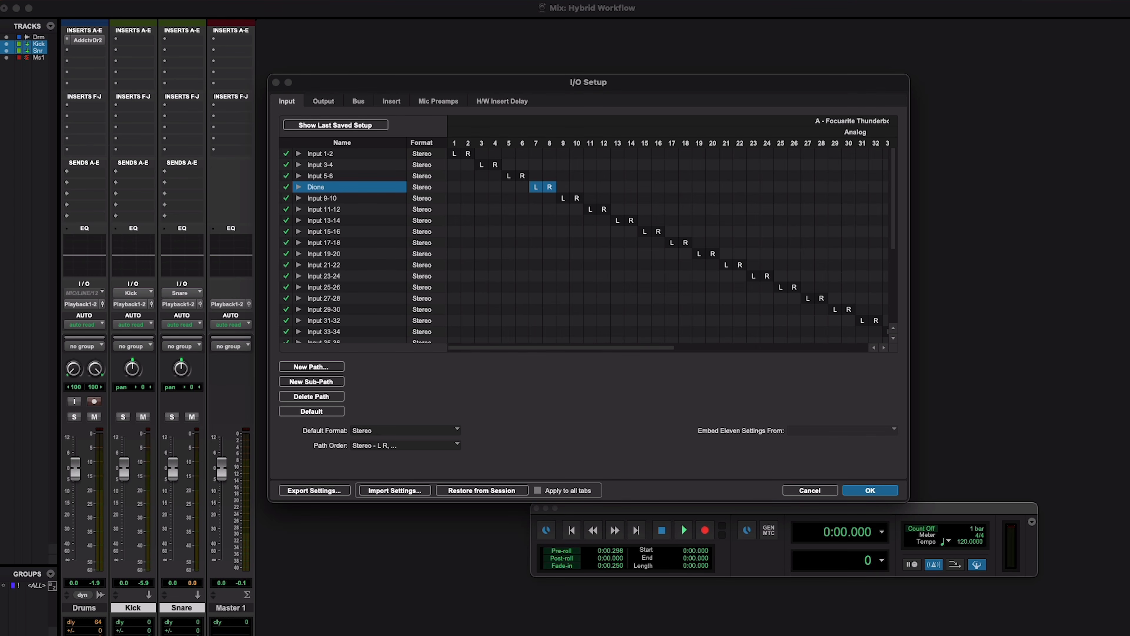
double_click(321, 178)
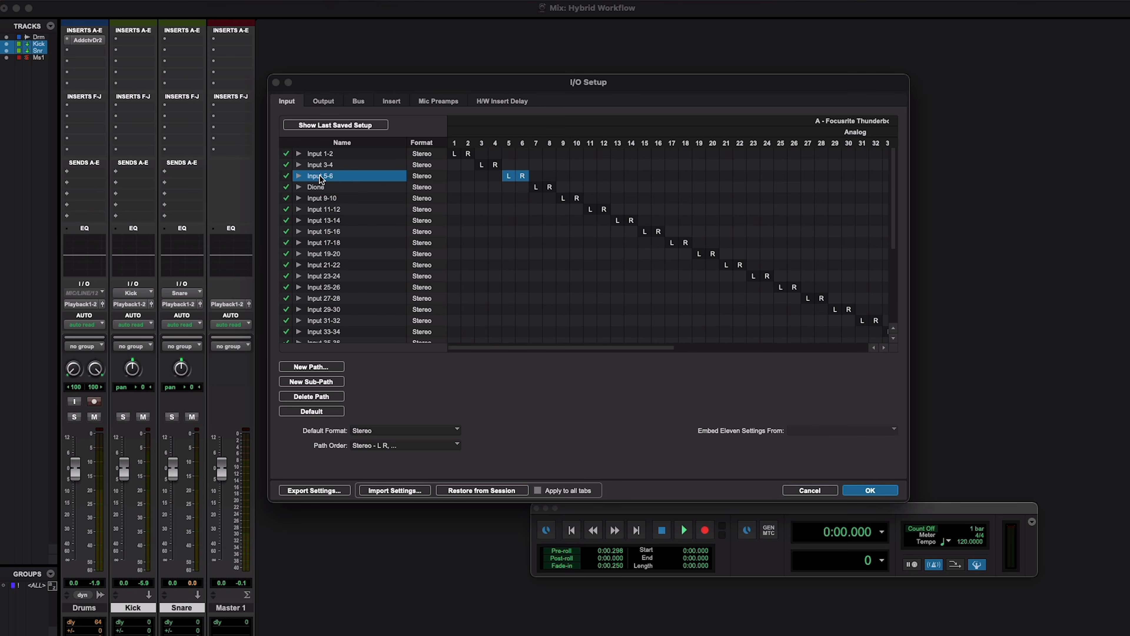
click(298, 176)
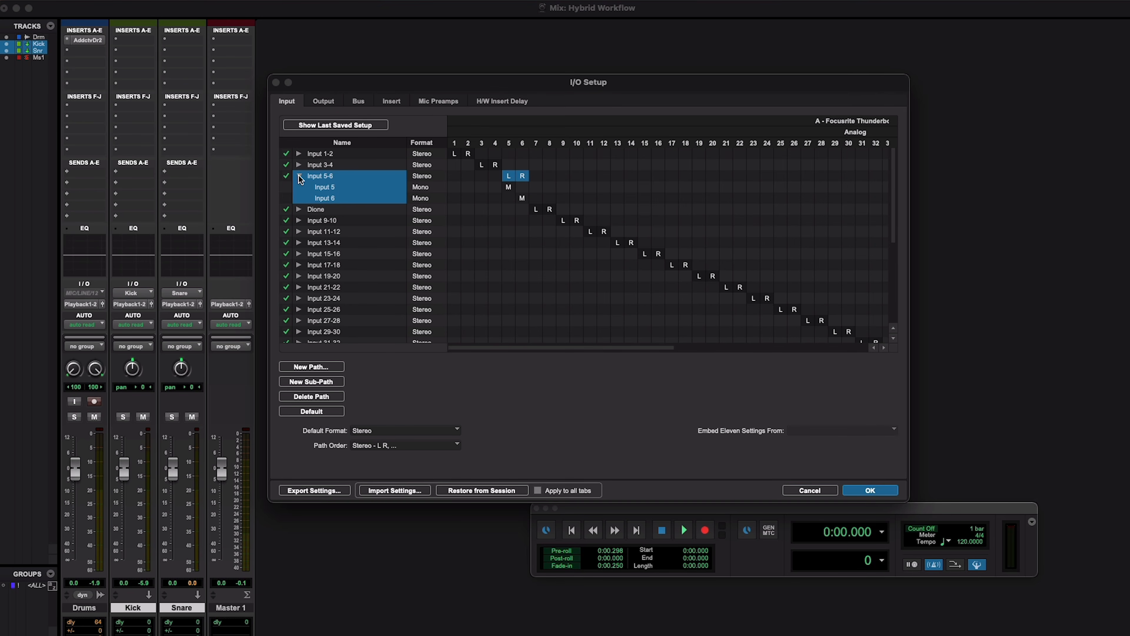
double_click(328, 197)
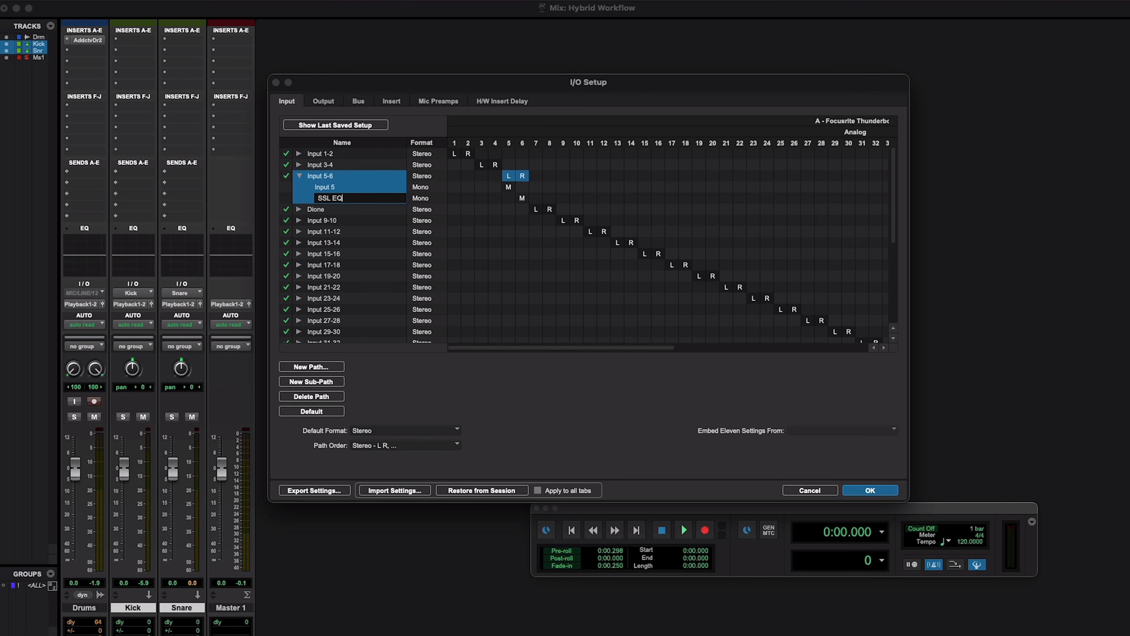
double_click(327, 186)
text(RMX R)
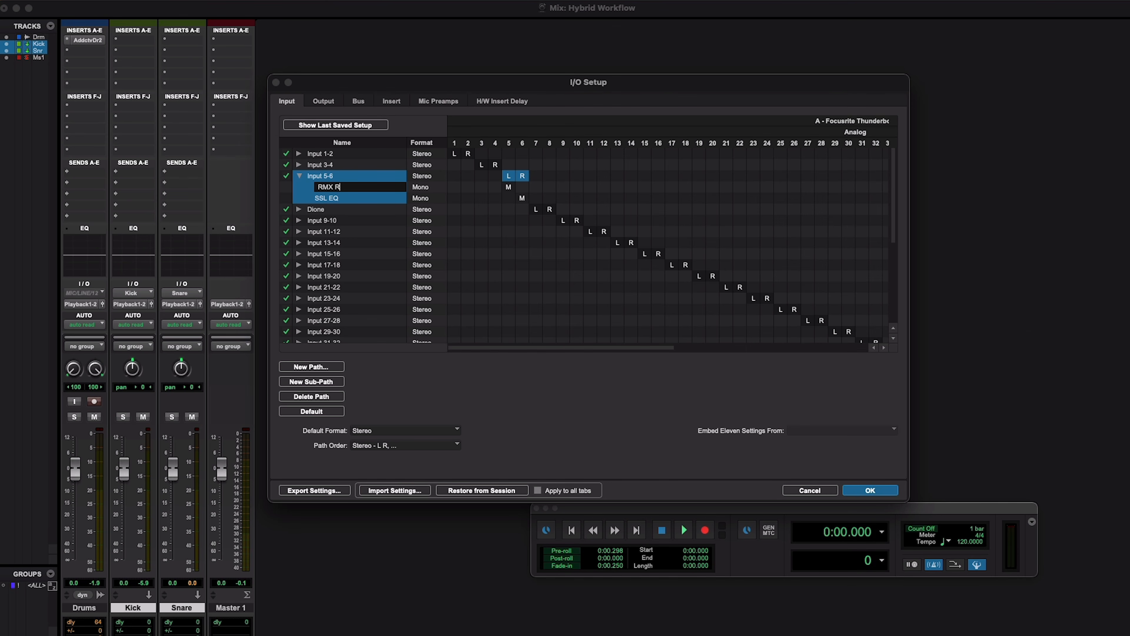
key(Return)
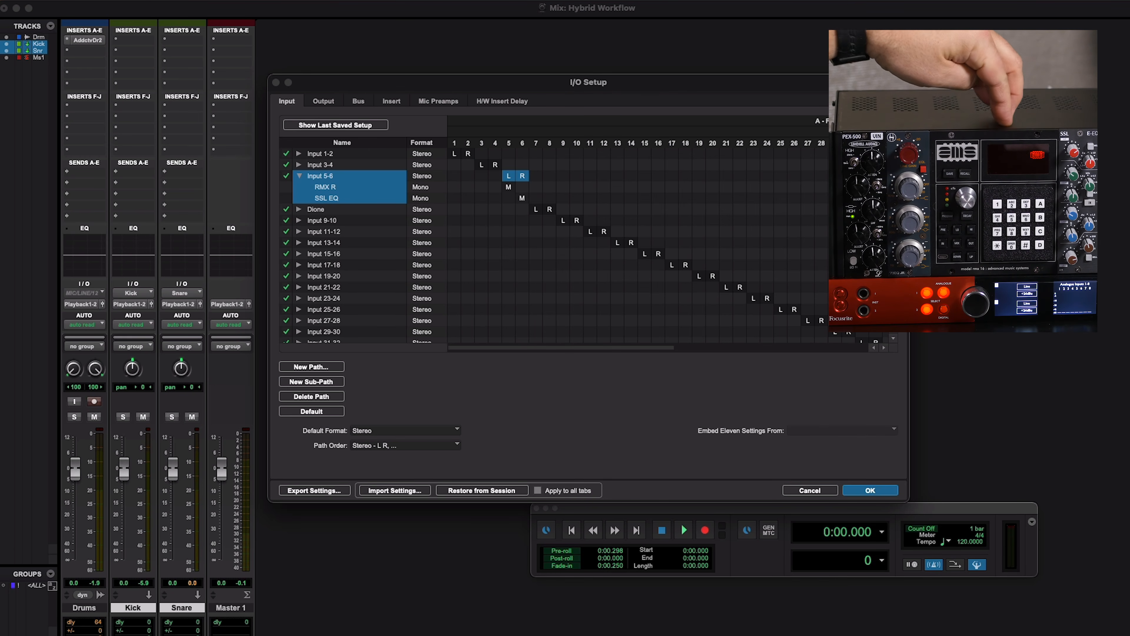
click(299, 176)
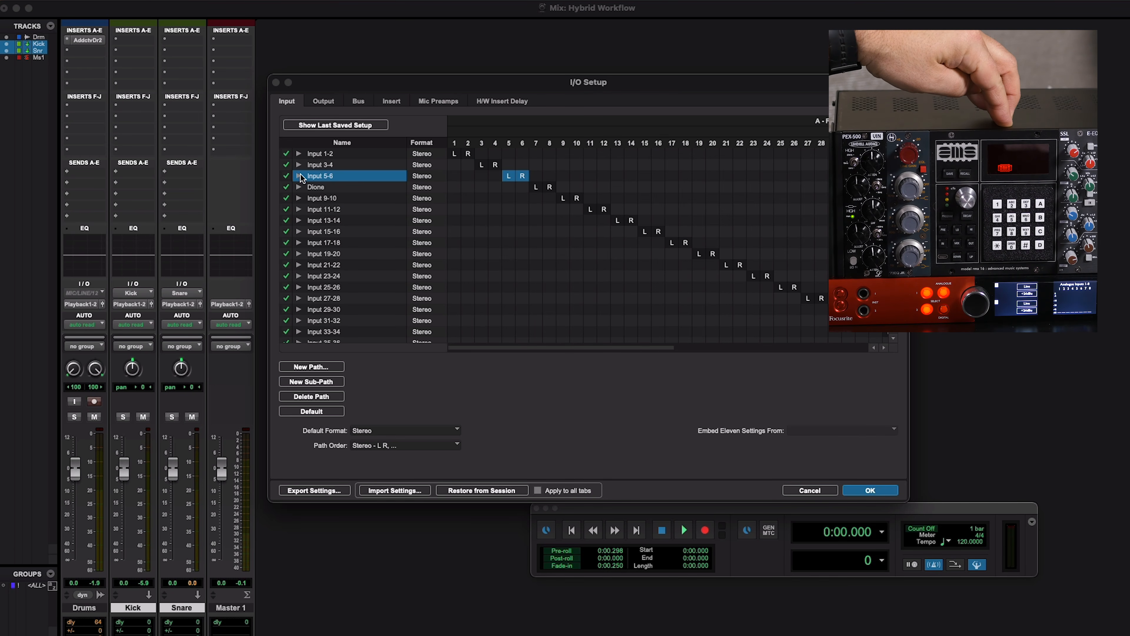
Rename the first mono sub-path of Input 3-4 to RMX L.
click(298, 164)
double_click(329, 175)
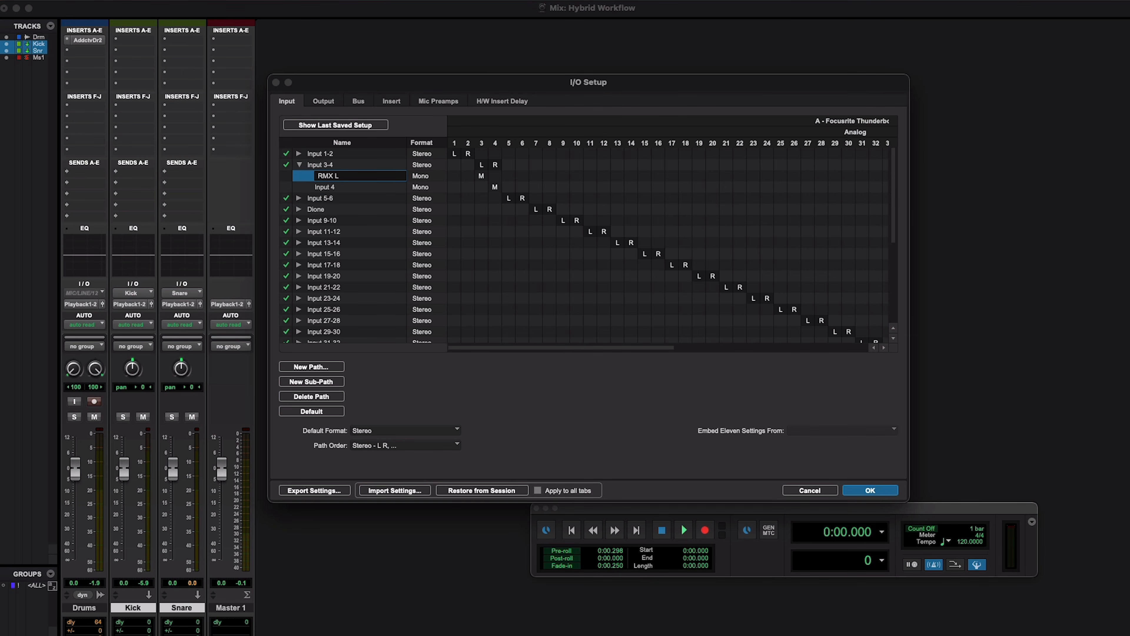
key(Return)
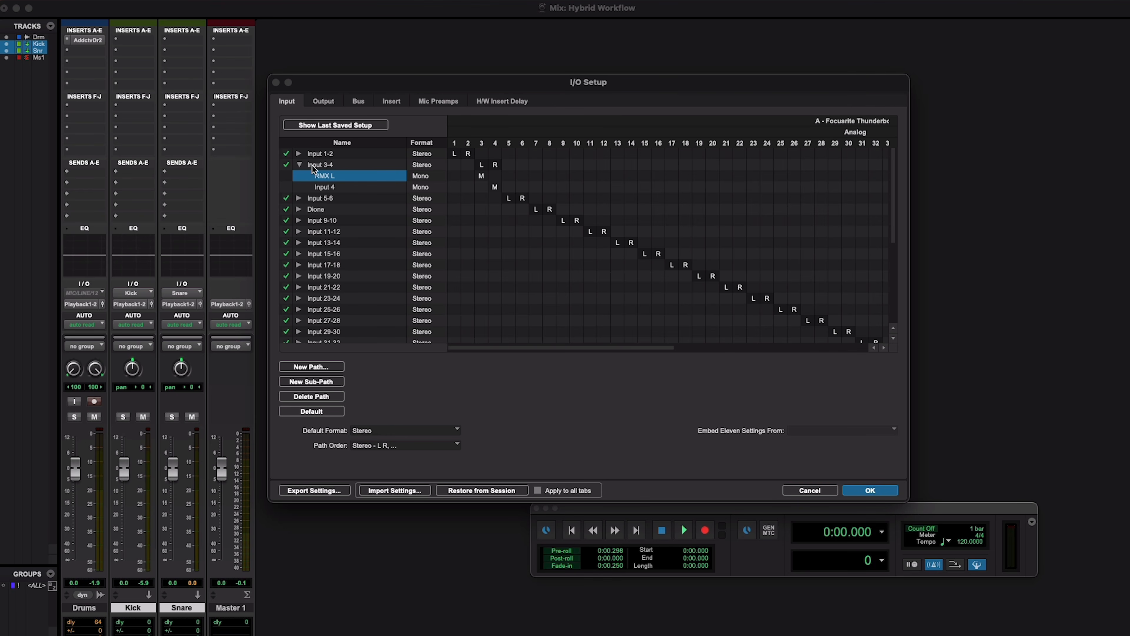
click(300, 164)
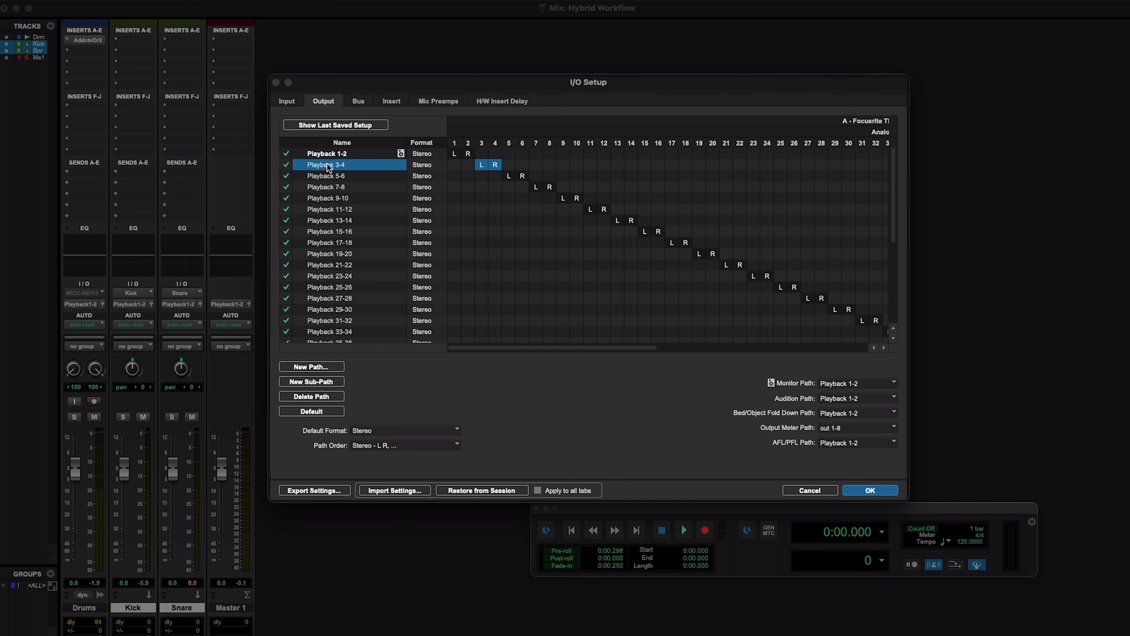
Create two mono sub-paths under the Playback 3-4 output path and name the first one RMX L.
click(327, 382)
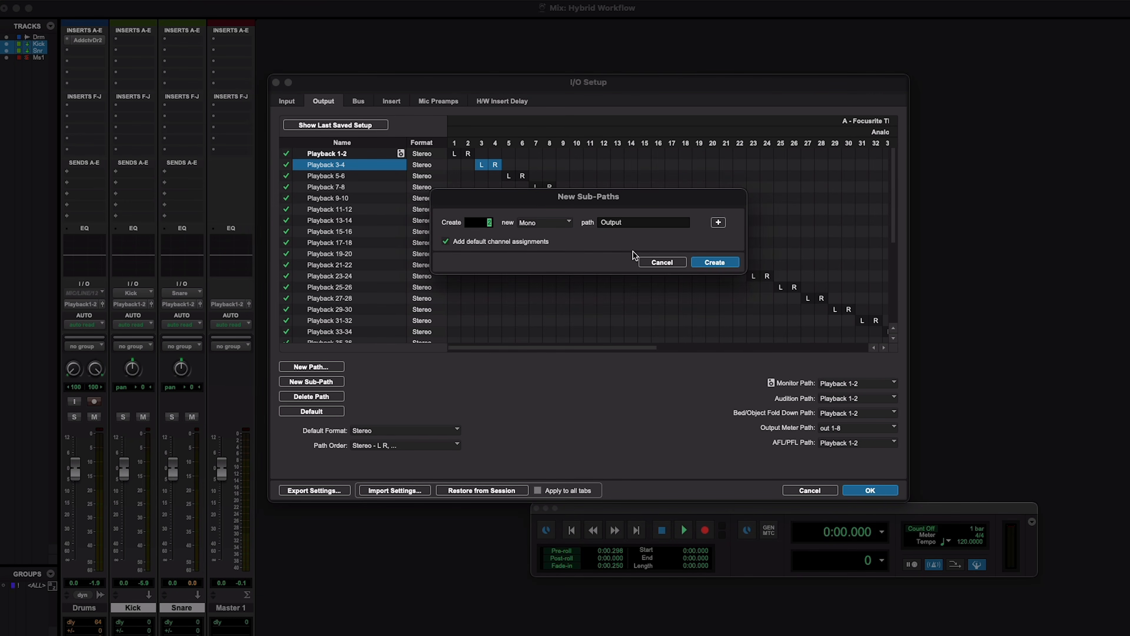
click(712, 263)
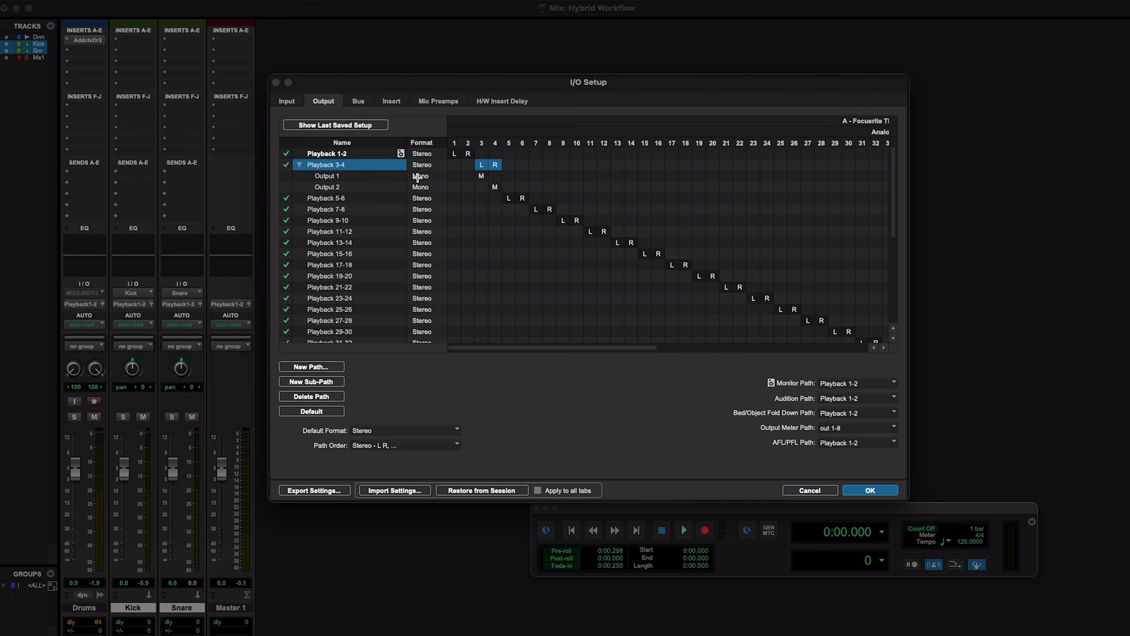
double_click(330, 178)
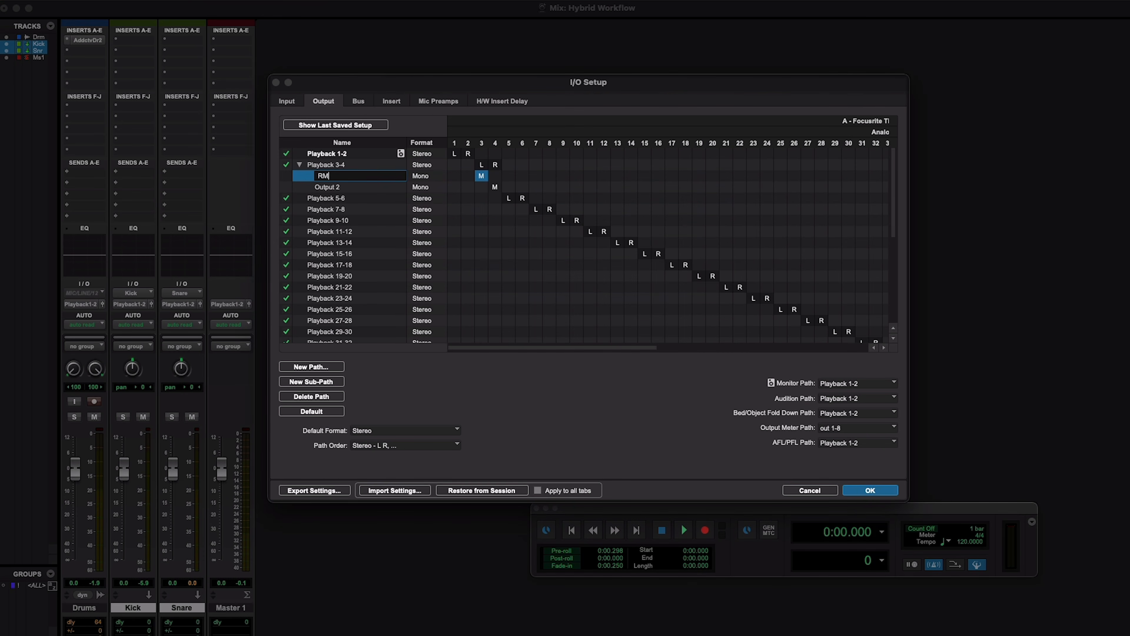
key(Return)
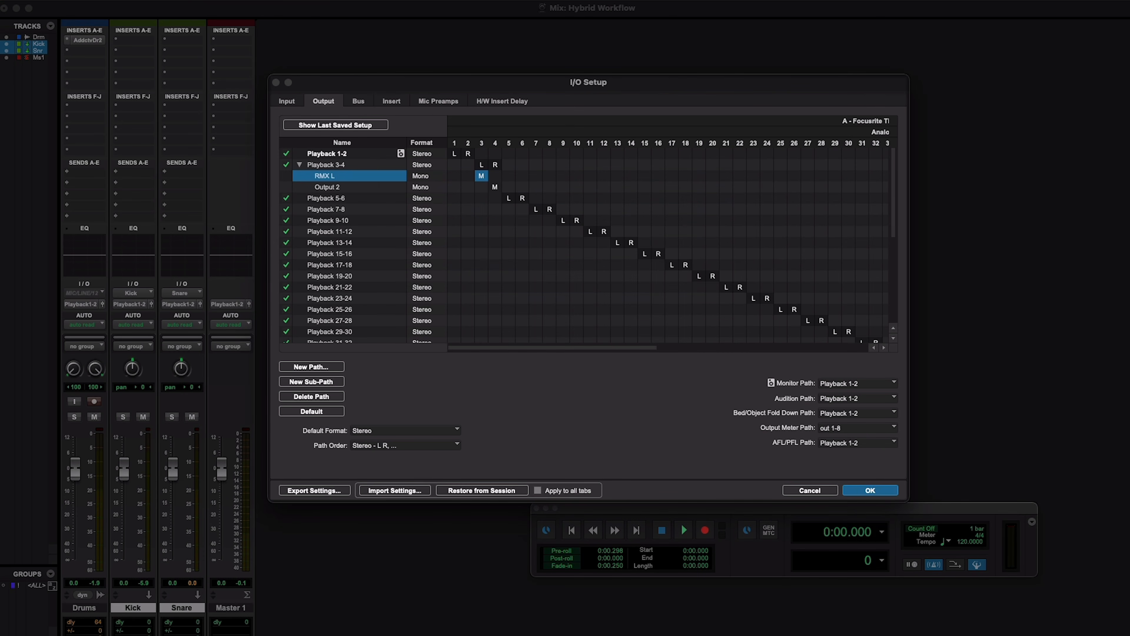
Create two mono sub-paths under the Playback 5-6 output path and name the first one RMX R.
click(335, 200)
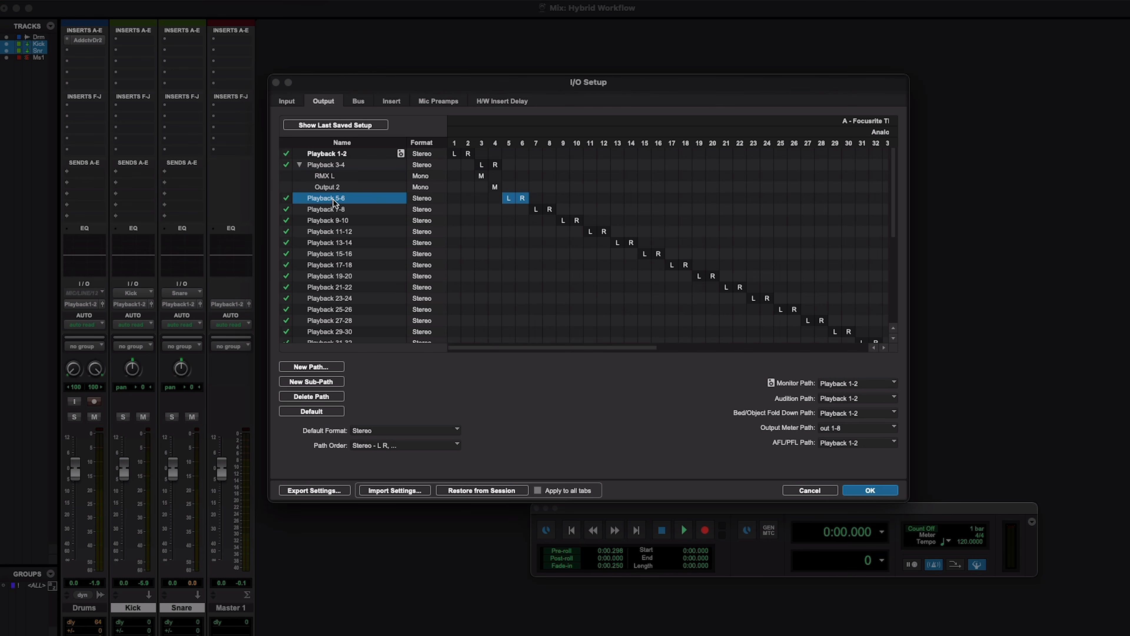
click(324, 383)
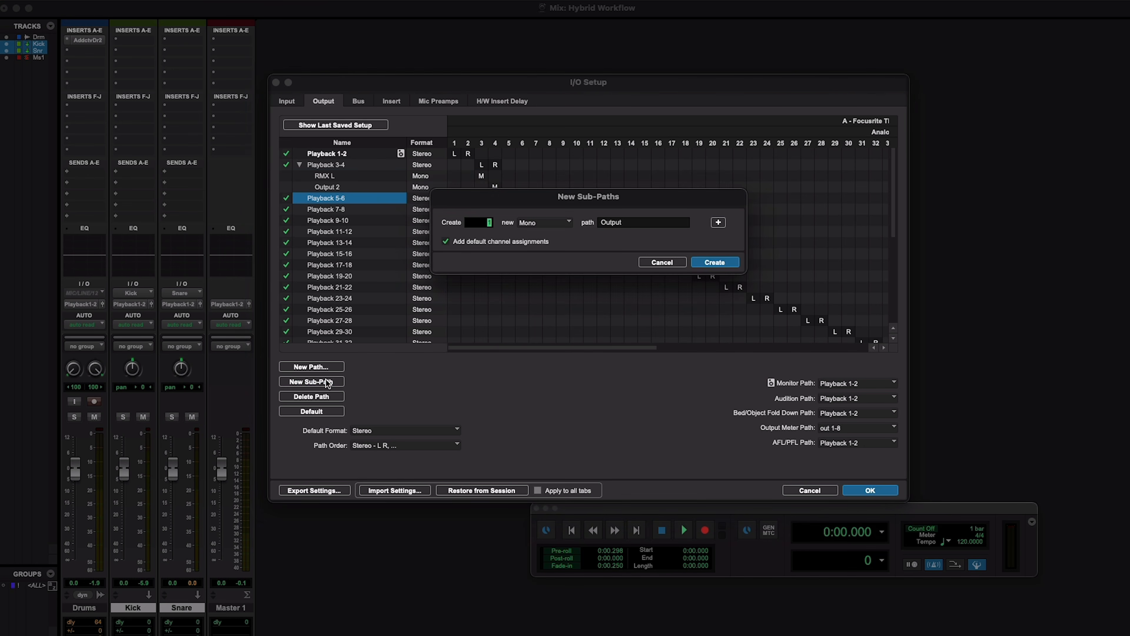
key(Return)
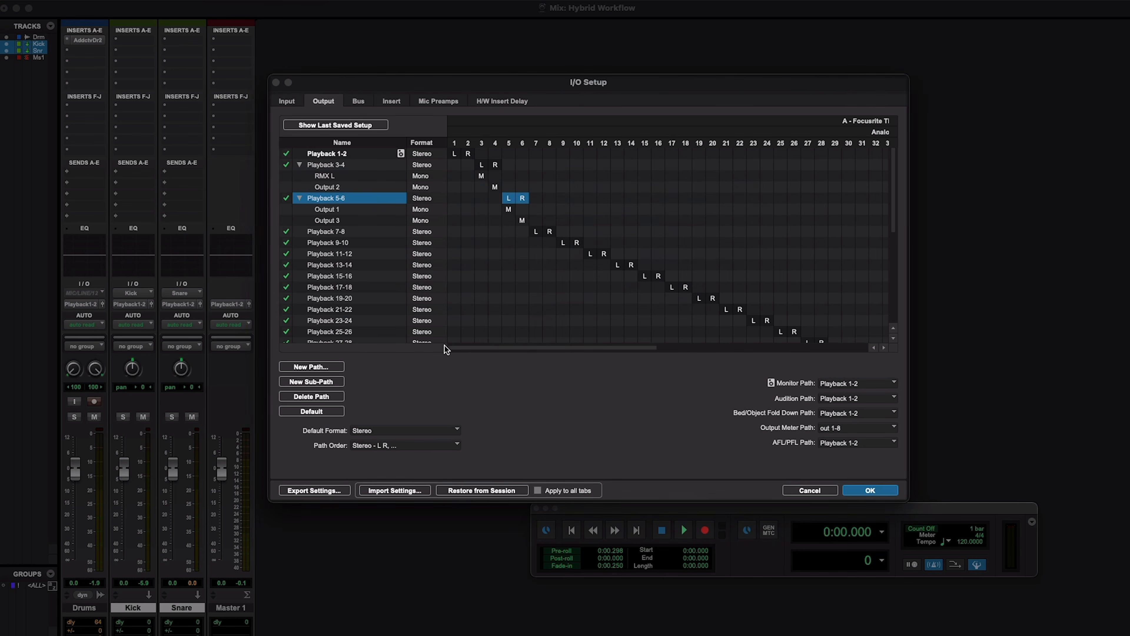
double_click(330, 210)
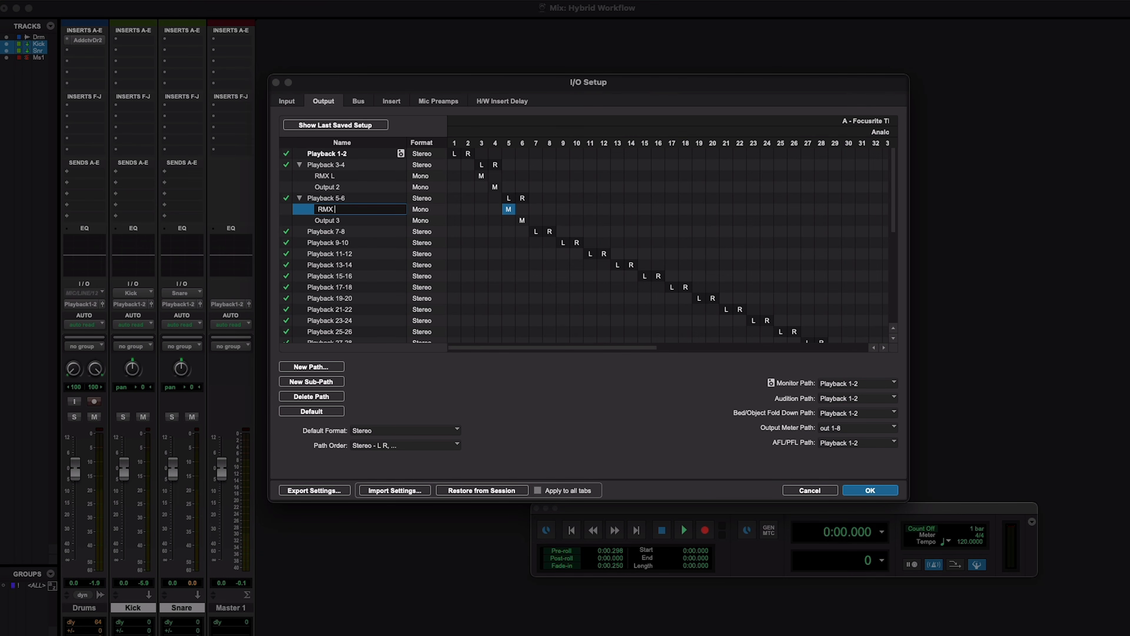
key(Return)
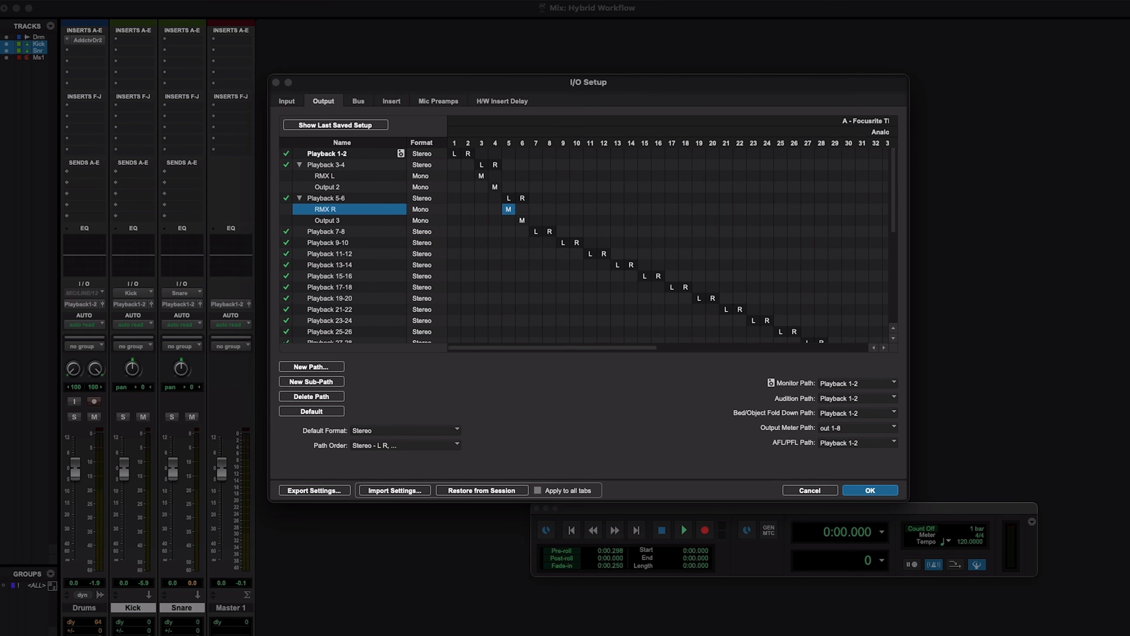
Name the second mono sub-path of Playback 5-6 SSL EQ and rename the Playback 7-8 stereo output path.
double_click(331, 221)
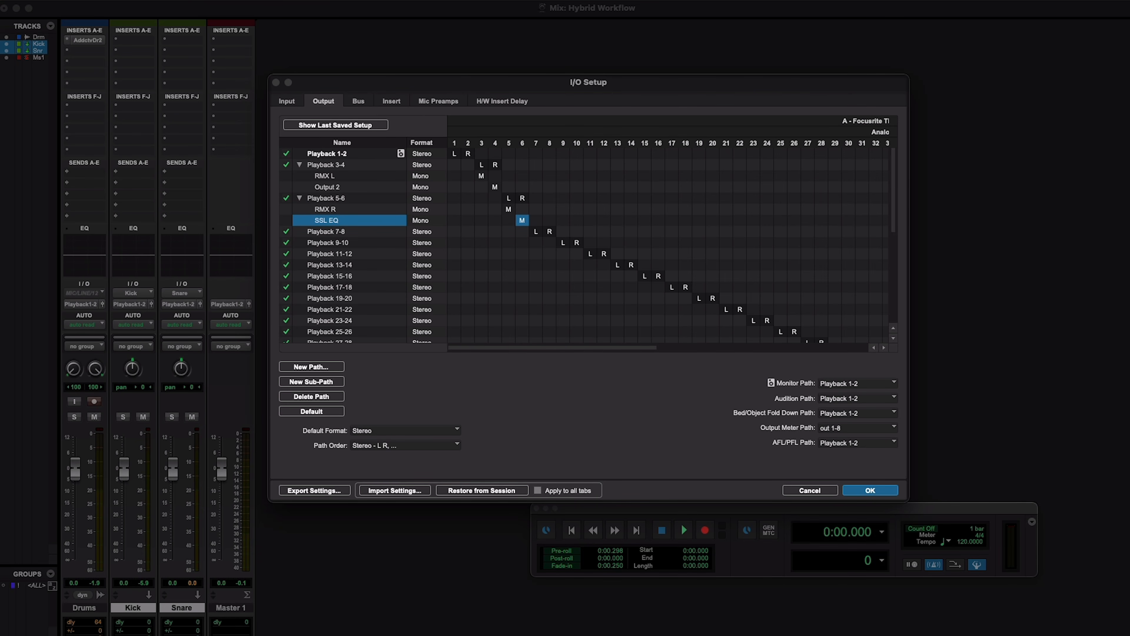
double_click(327, 232)
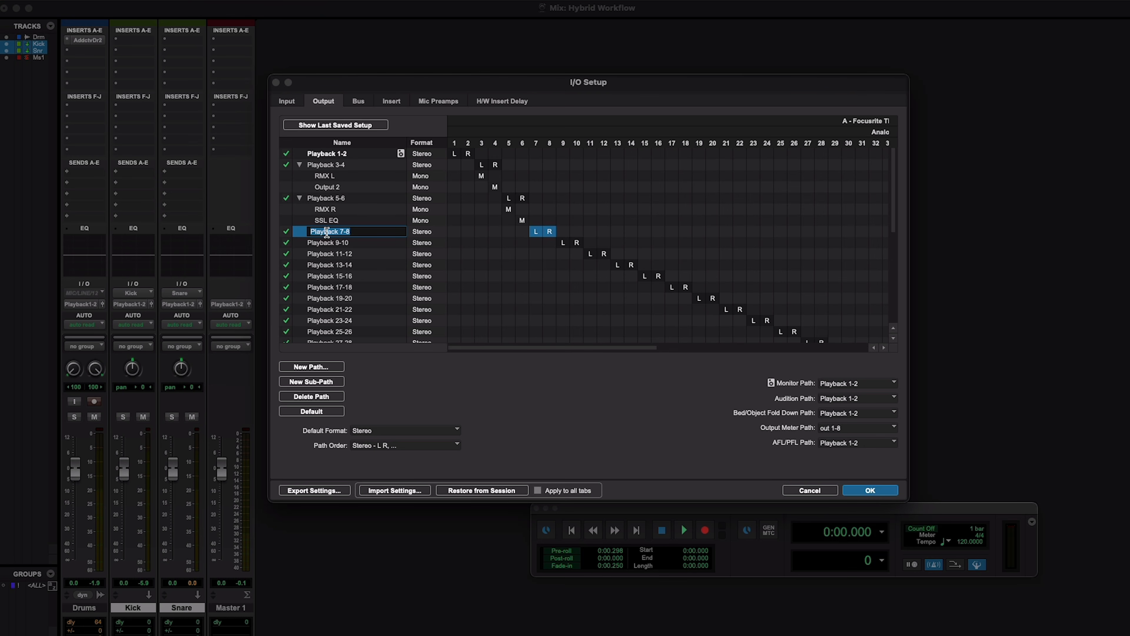
key(Return)
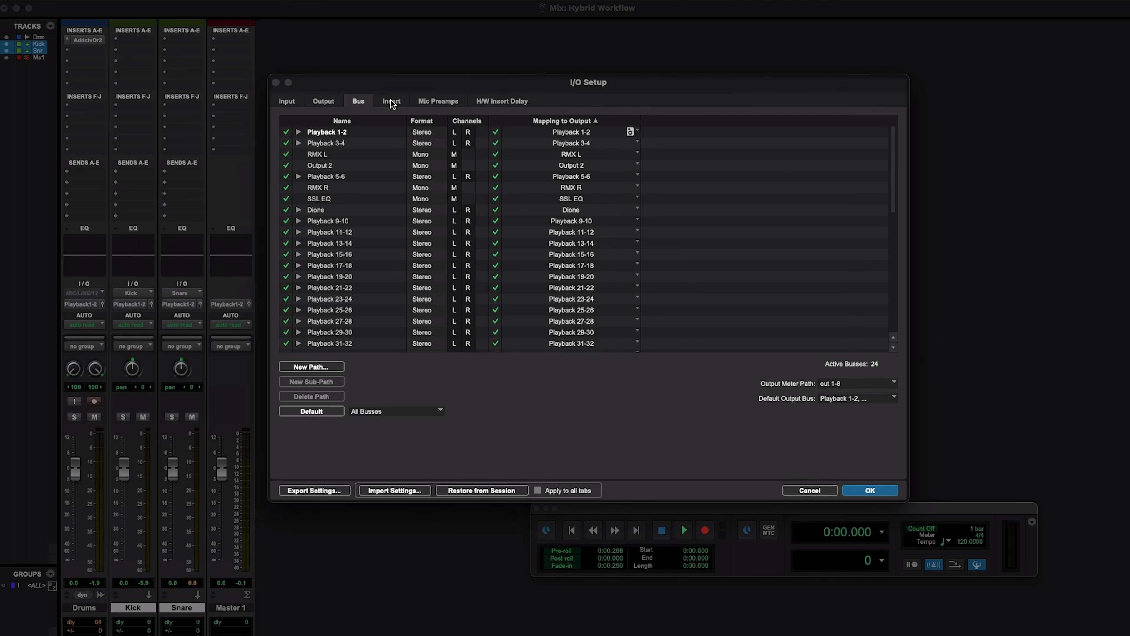
Rename the first mono sub-paths of Insert 3-4 and Insert 5-6 to RMX L and RMX R.
click(391, 101)
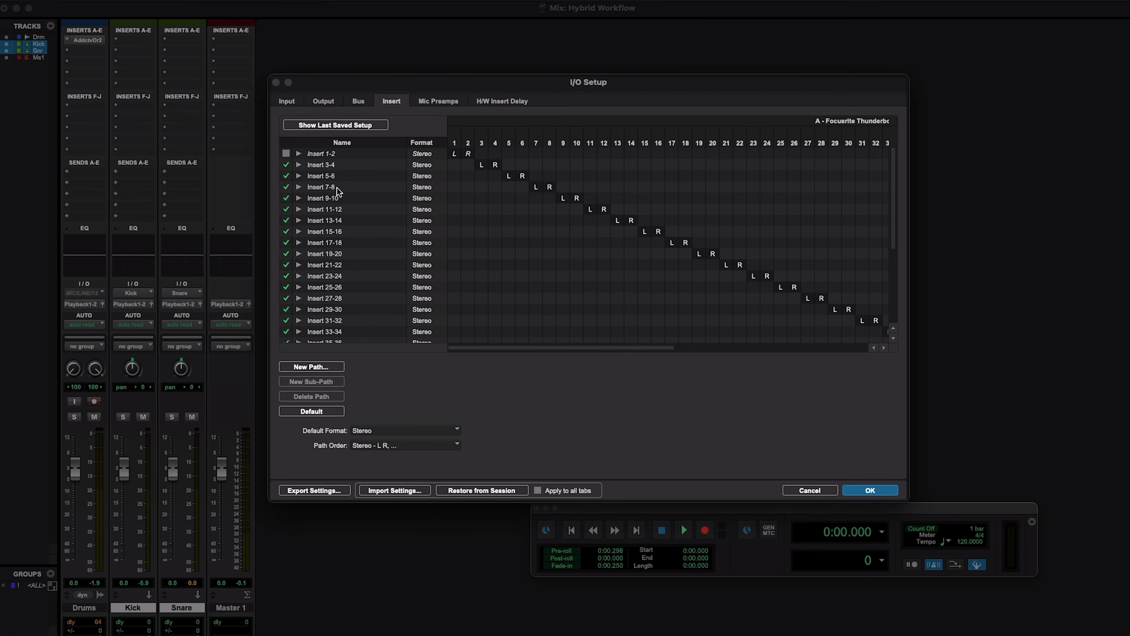
click(299, 164)
click(329, 177)
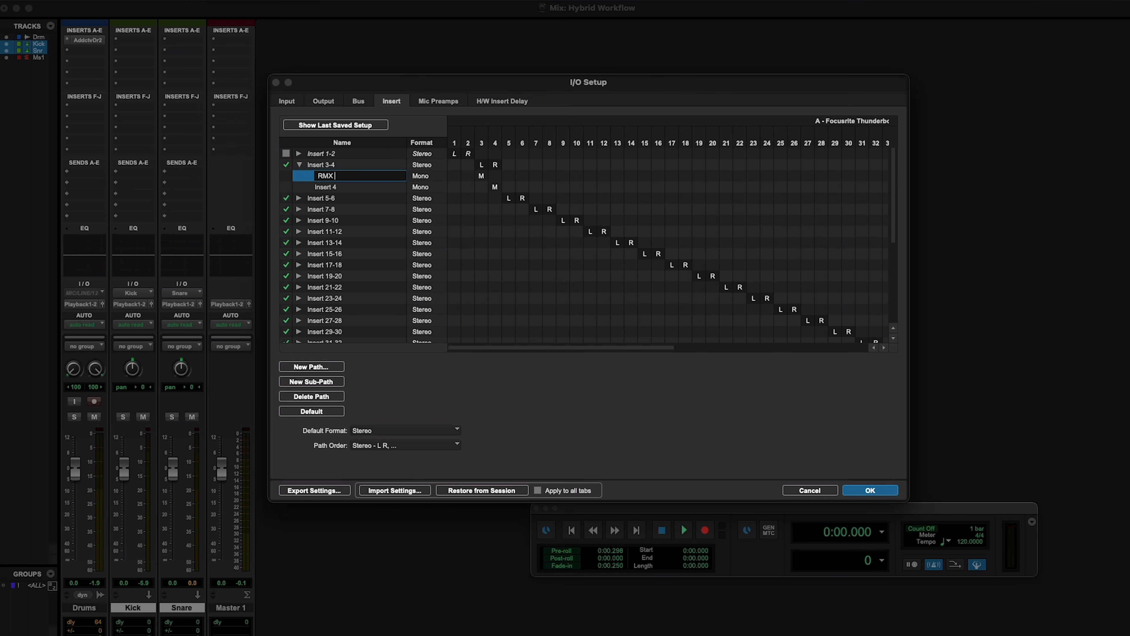
key(Return)
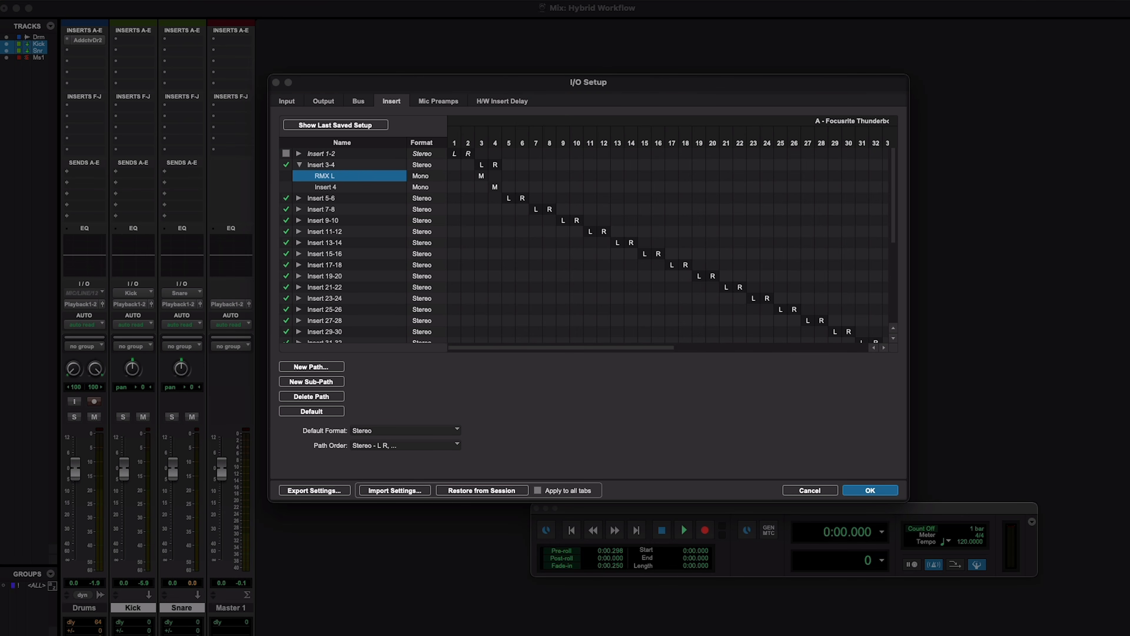
click(298, 198)
double_click(326, 210)
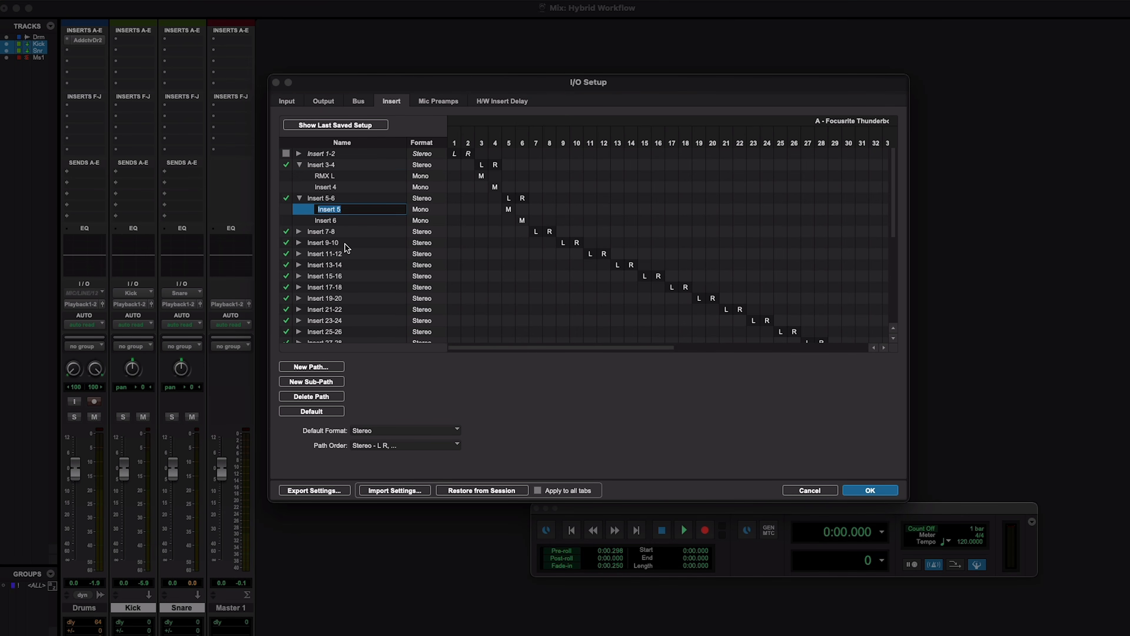
text(RMX R)
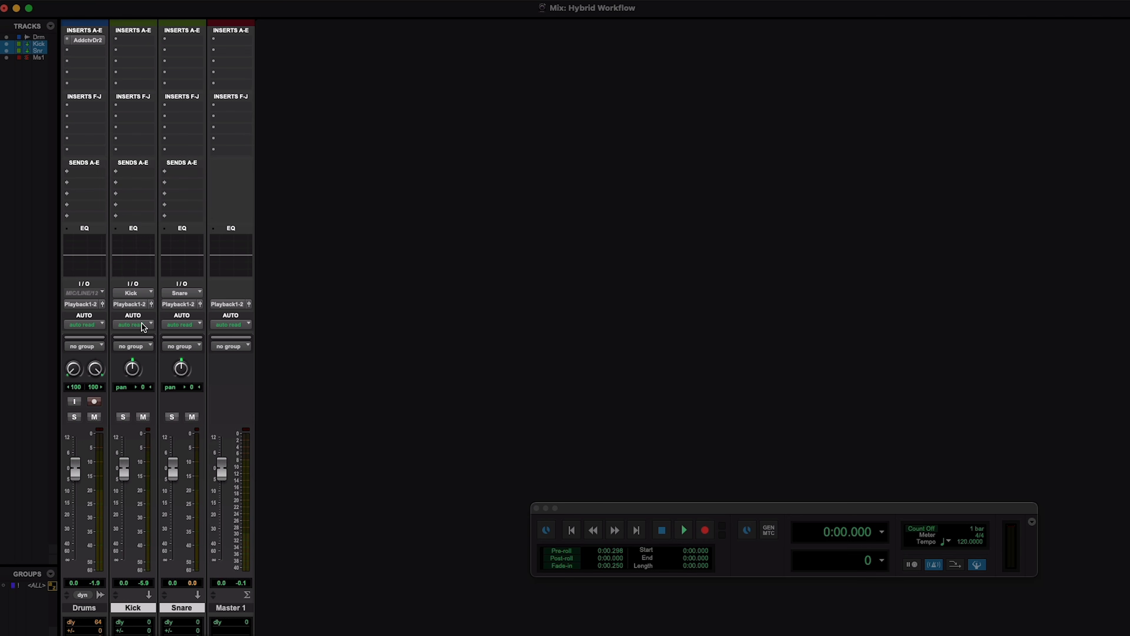
Play the session while soloing the Kick, Snare and Drums tracks in turn, clear the solos and stop playback.
key(space)
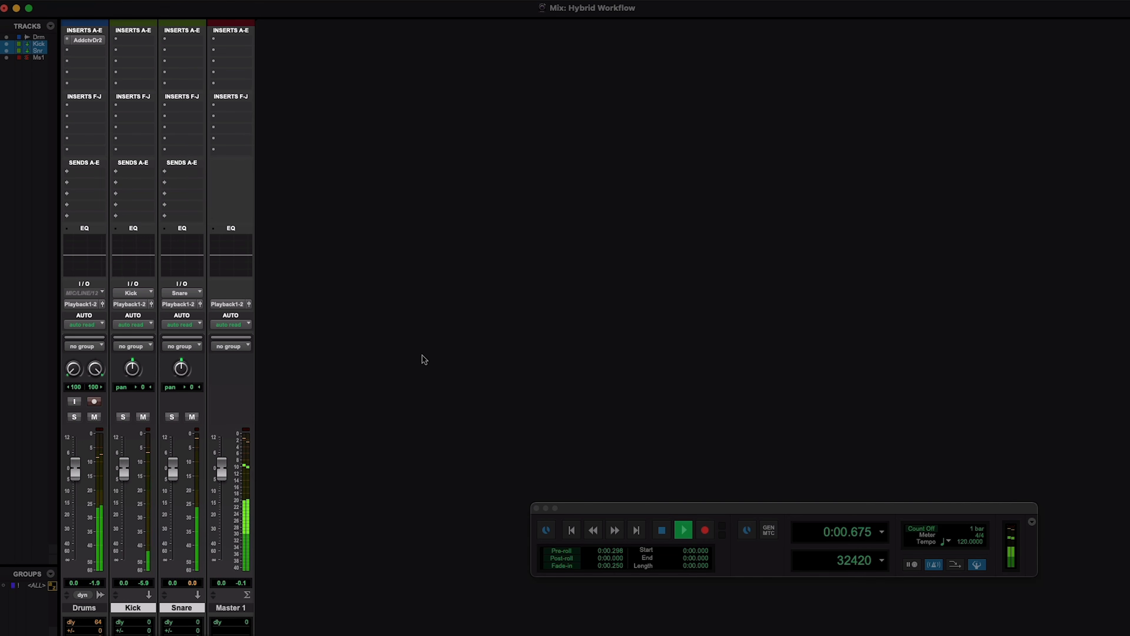
click(123, 417)
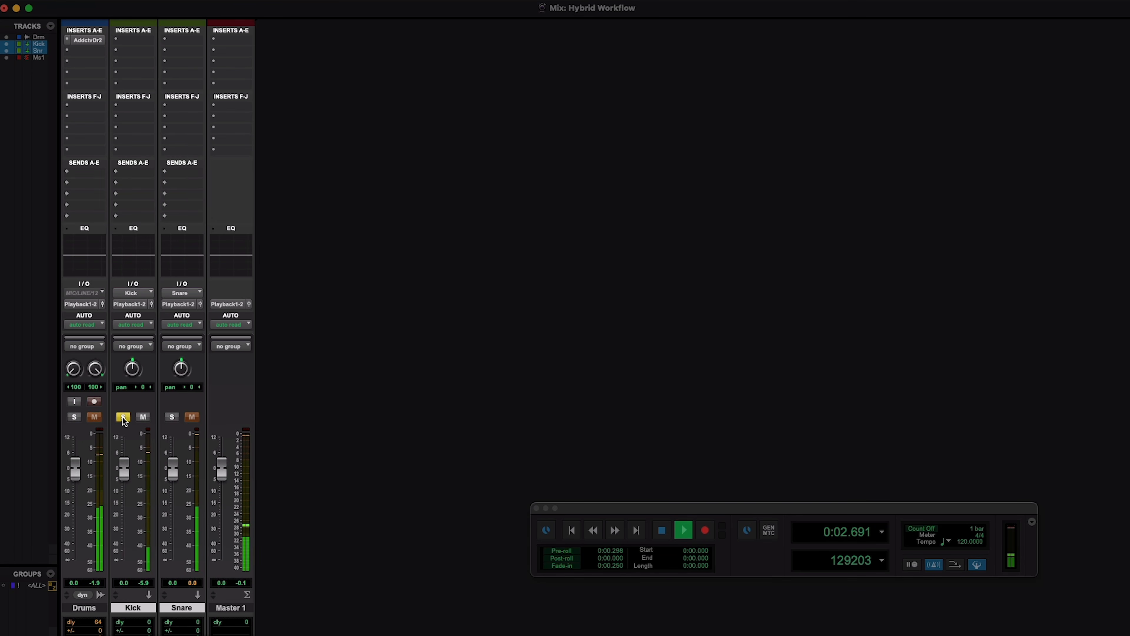
click(172, 417)
click(123, 417)
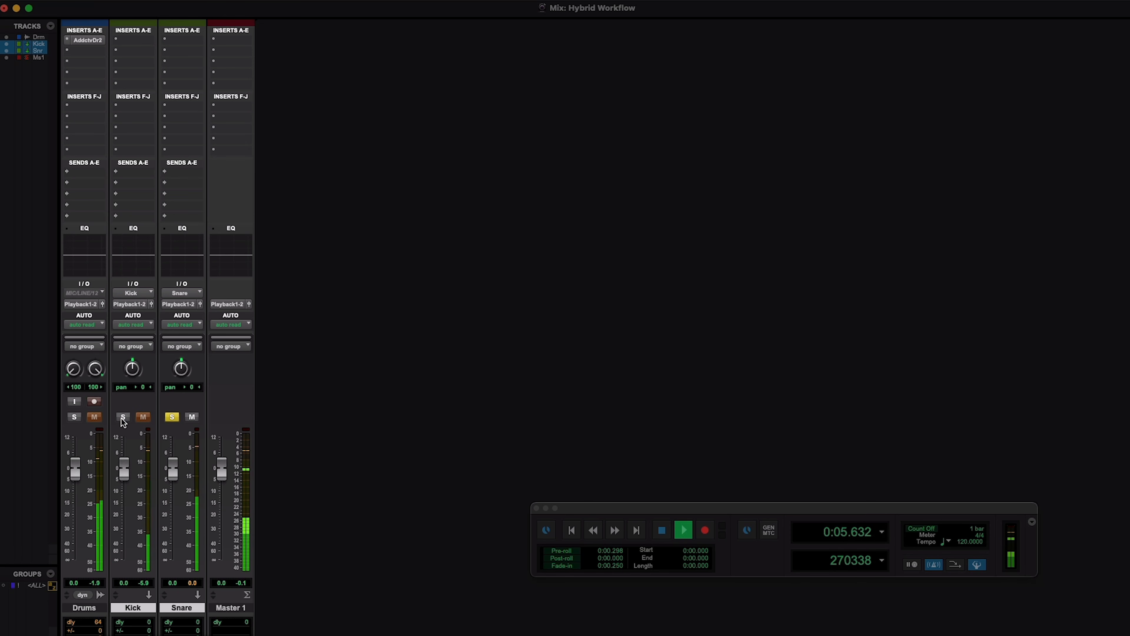
click(73, 416)
click(171, 416)
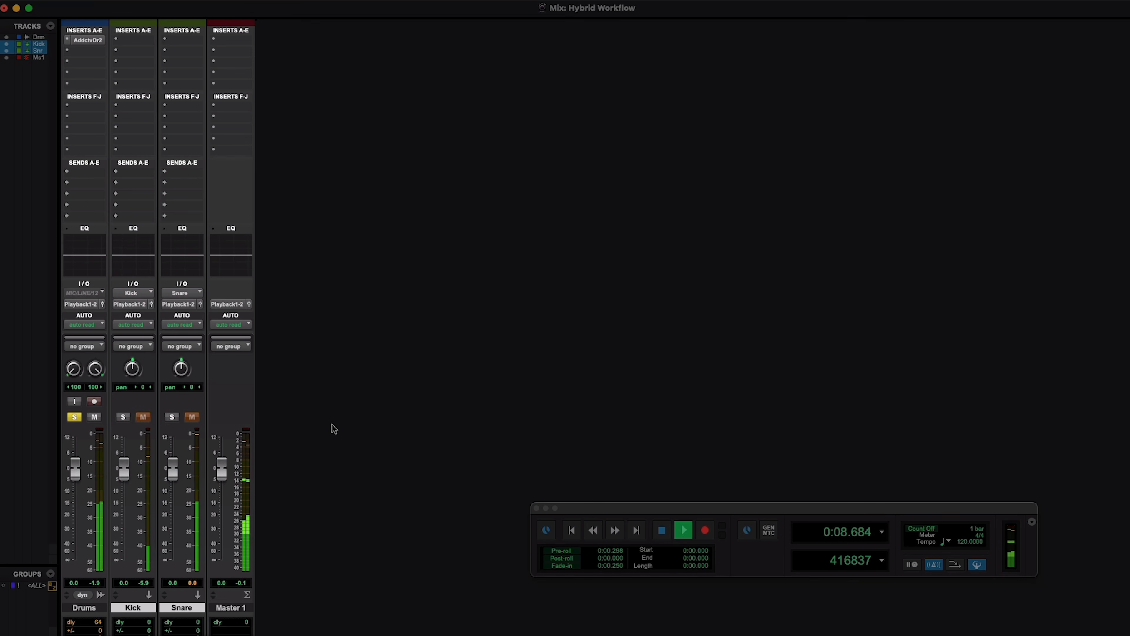
click(74, 417)
key(space)
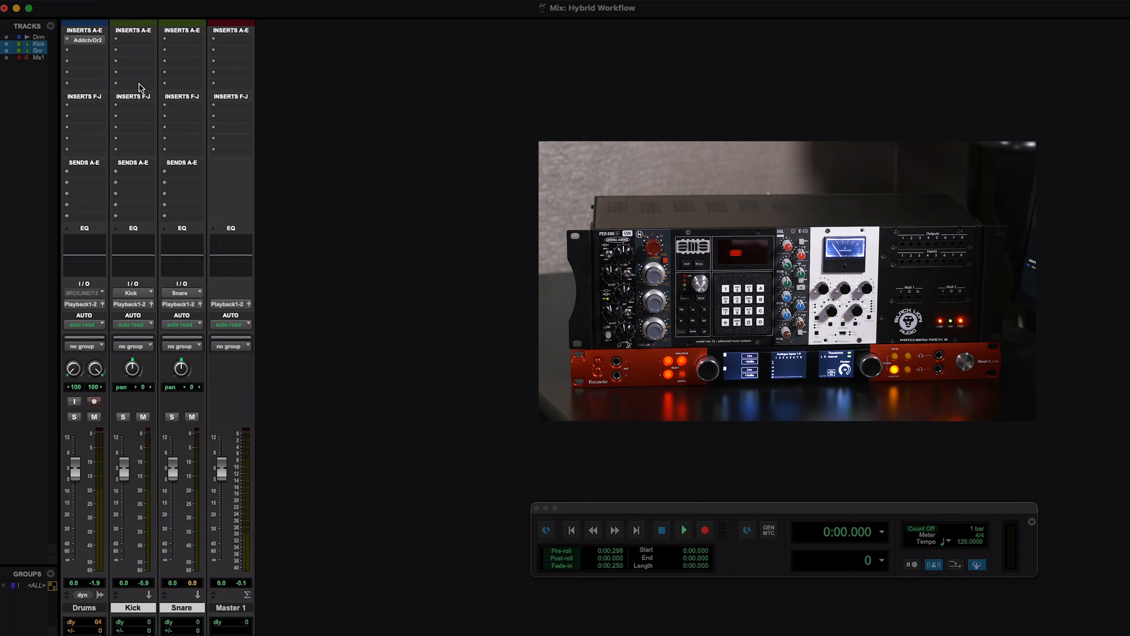
Add the mono SSL EQ hardware insert to the third insert slot of the Kick track and play the session with Kick soloed.
click(117, 64)
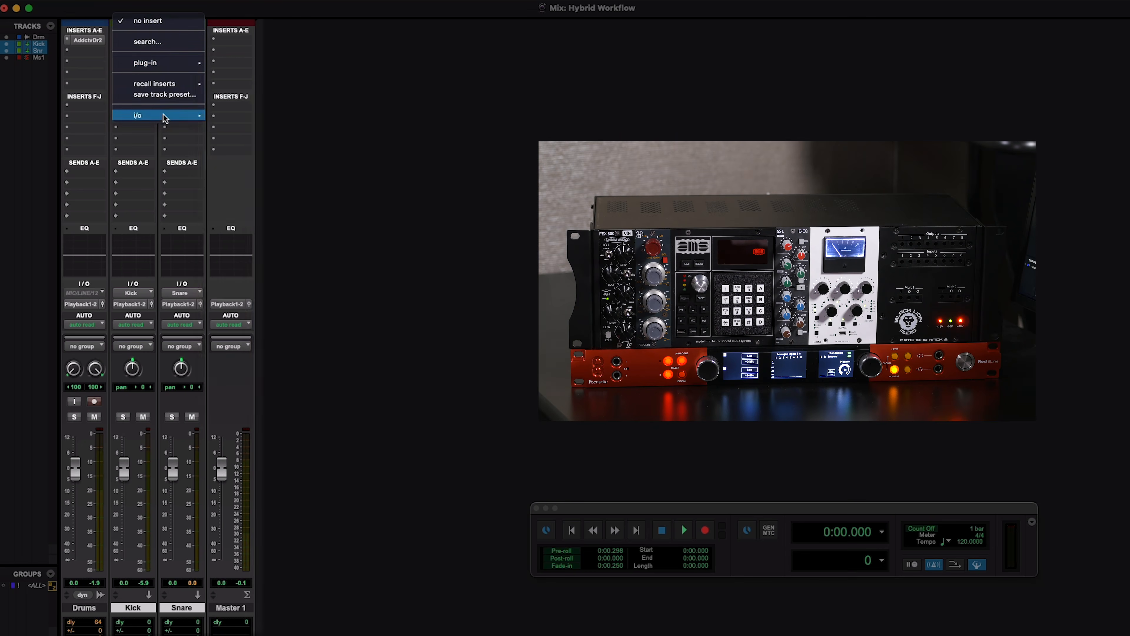
mouse_move(164, 115)
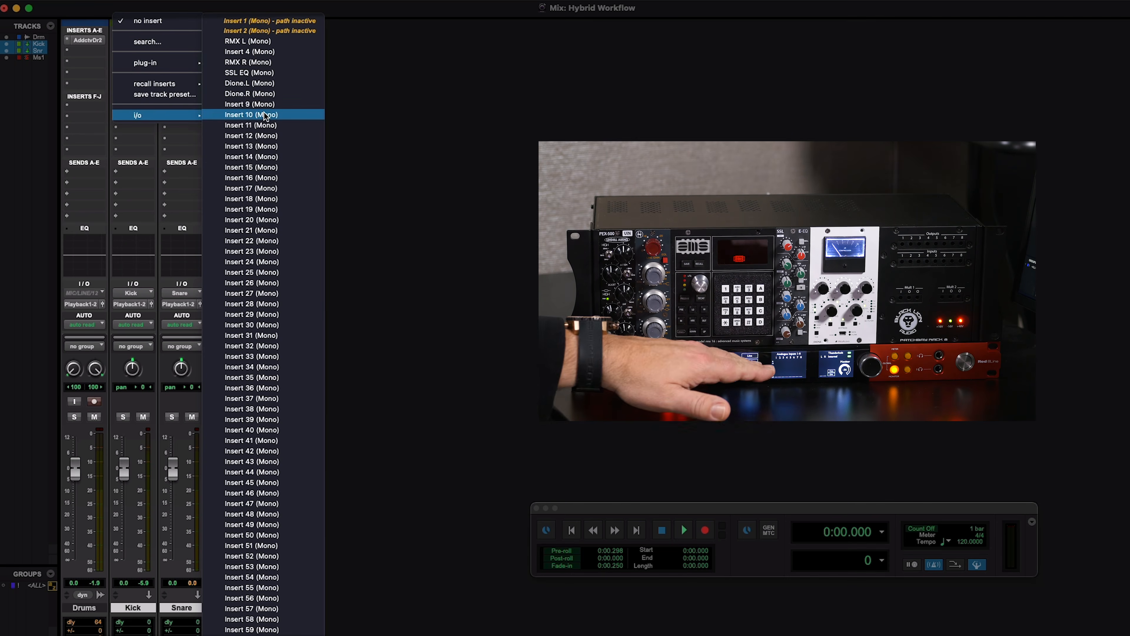
click(272, 73)
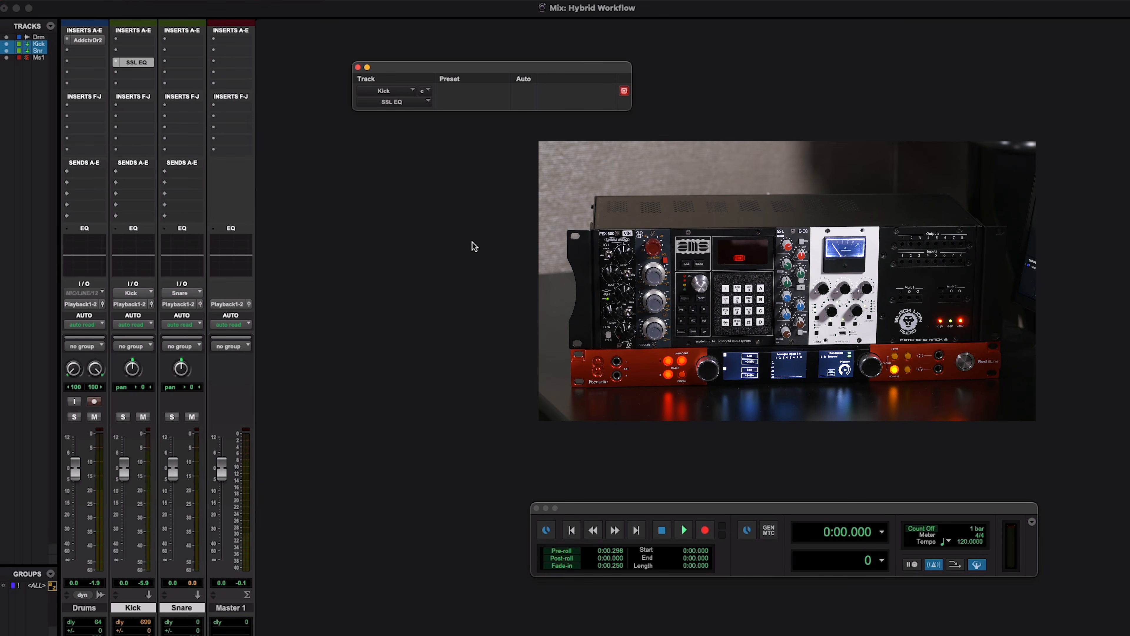
key(space)
click(123, 416)
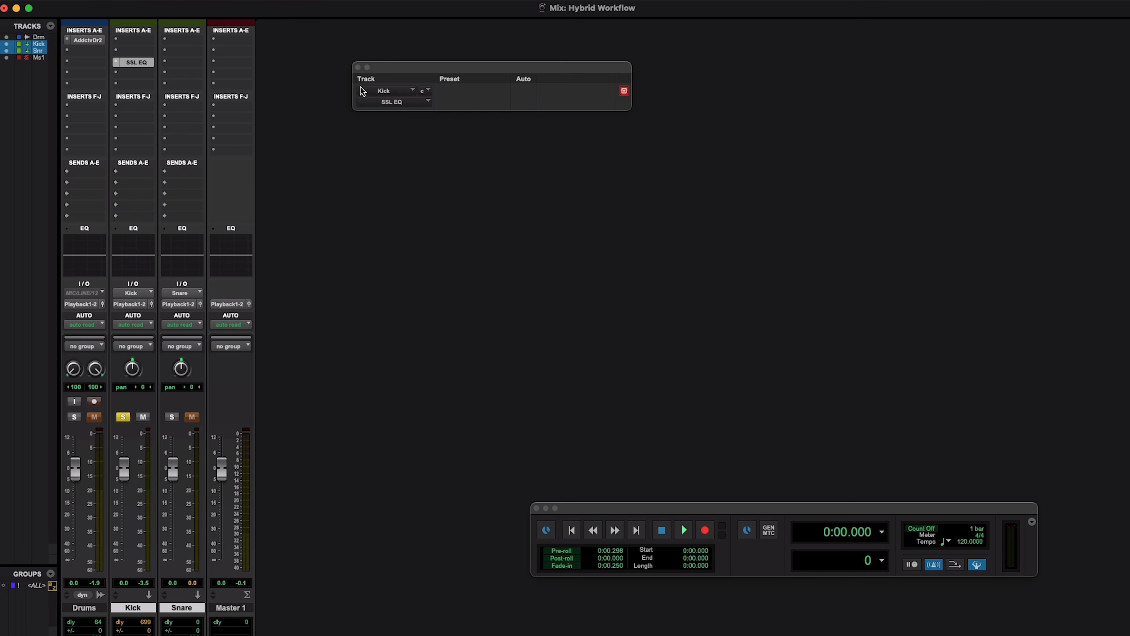
Close the Kick insert window and add the stereo Dione hardware insert to the third insert slot of Master 1.
click(358, 68)
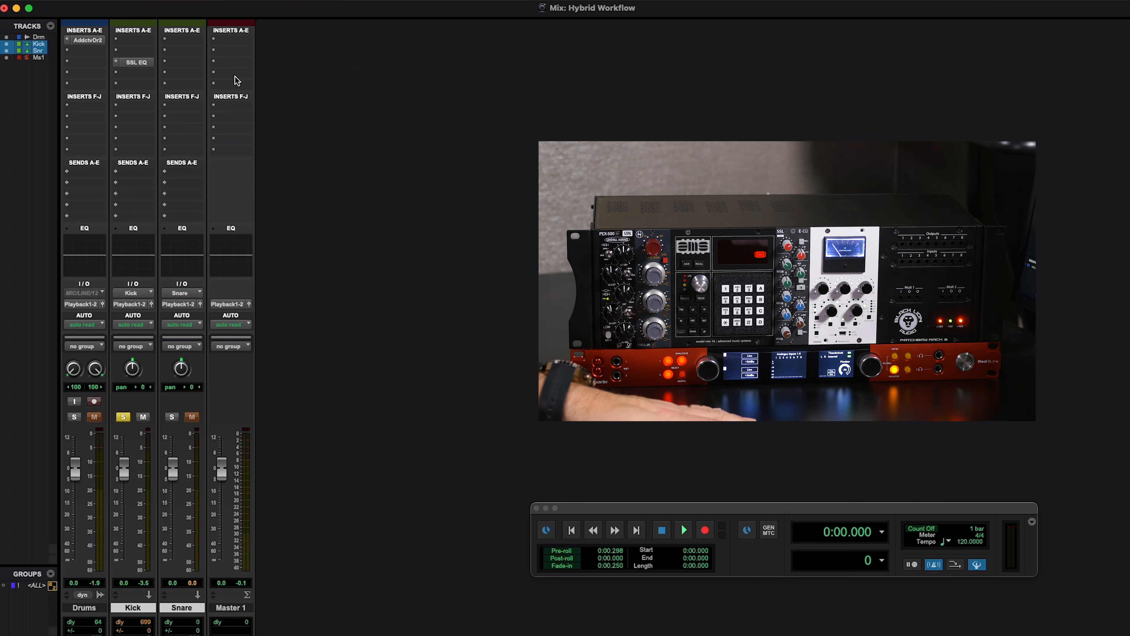
click(216, 65)
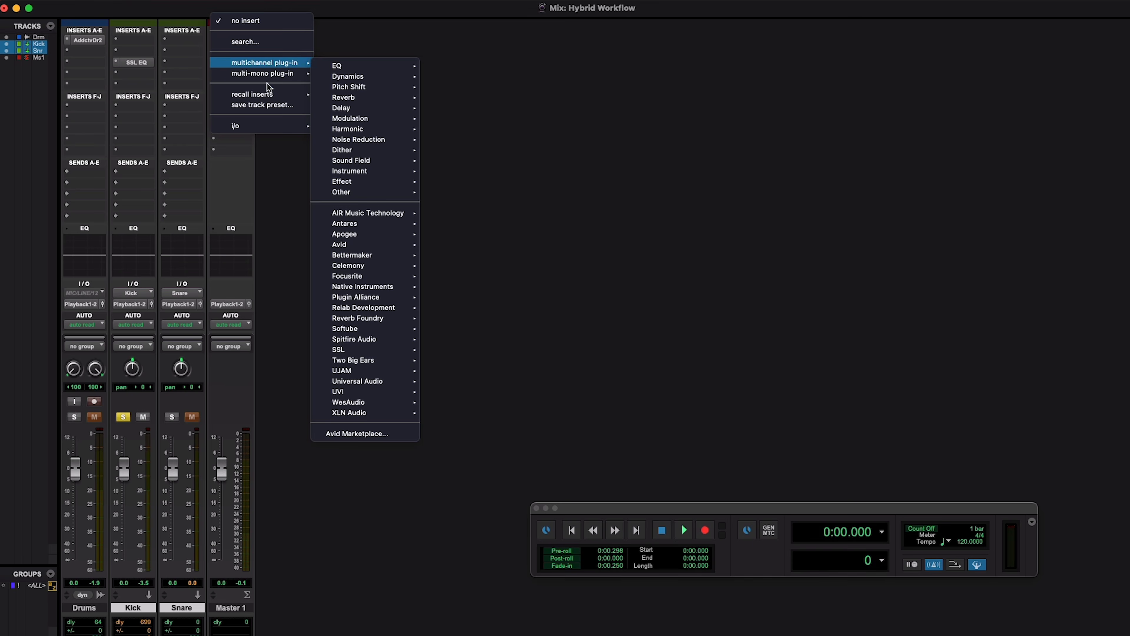
mouse_move(257, 129)
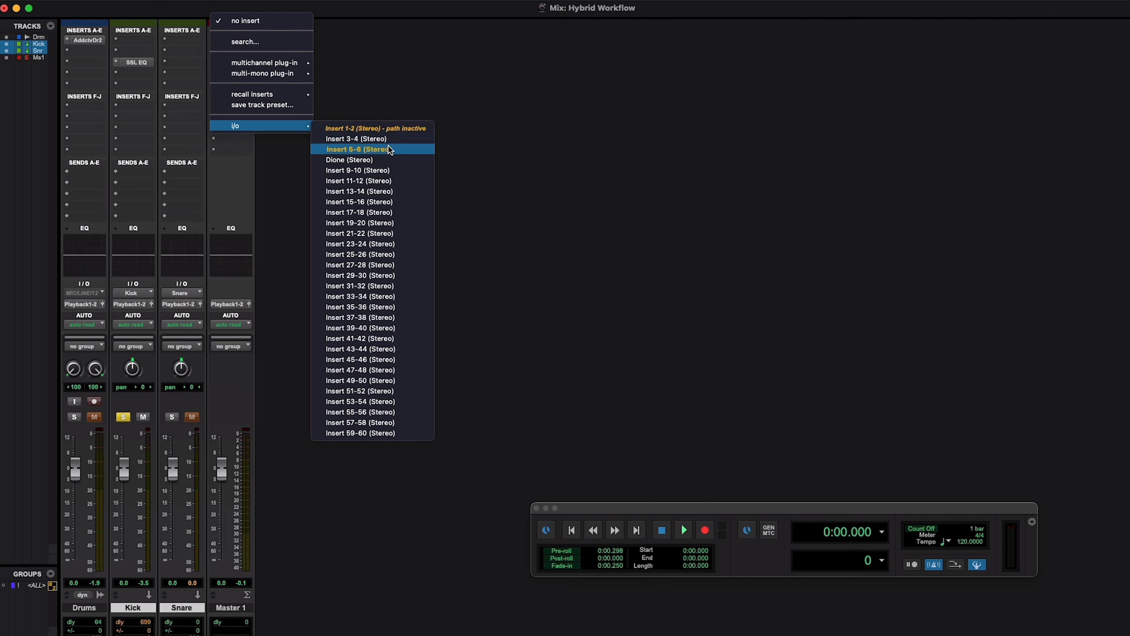
click(378, 160)
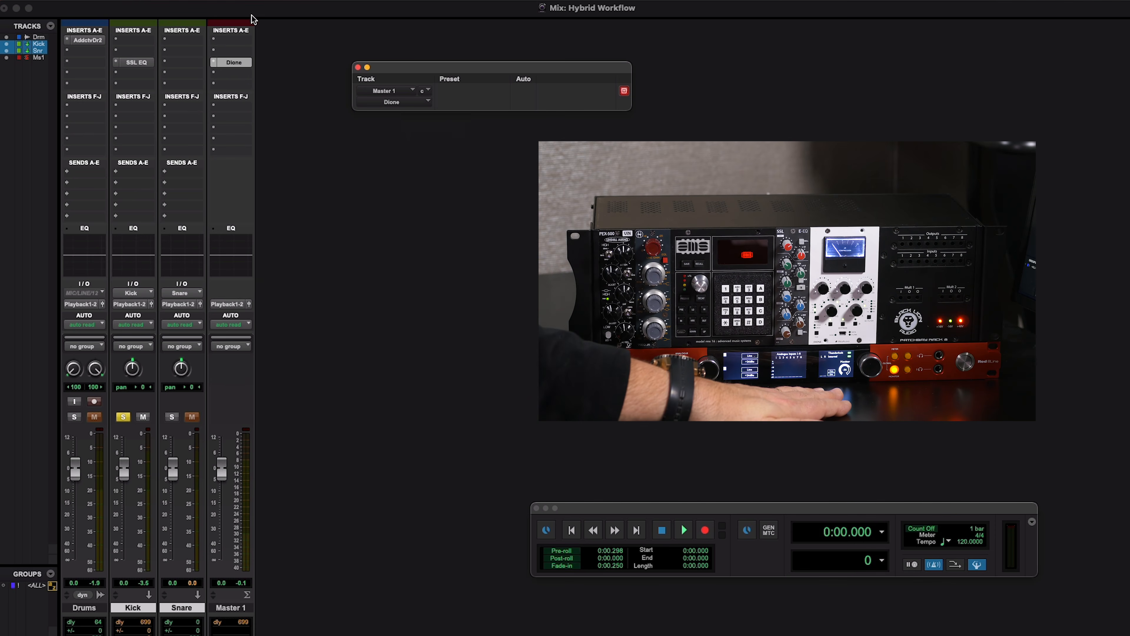
Play the session through the Dione insert, clear the Kick solo during playback and stop playback.
key(space)
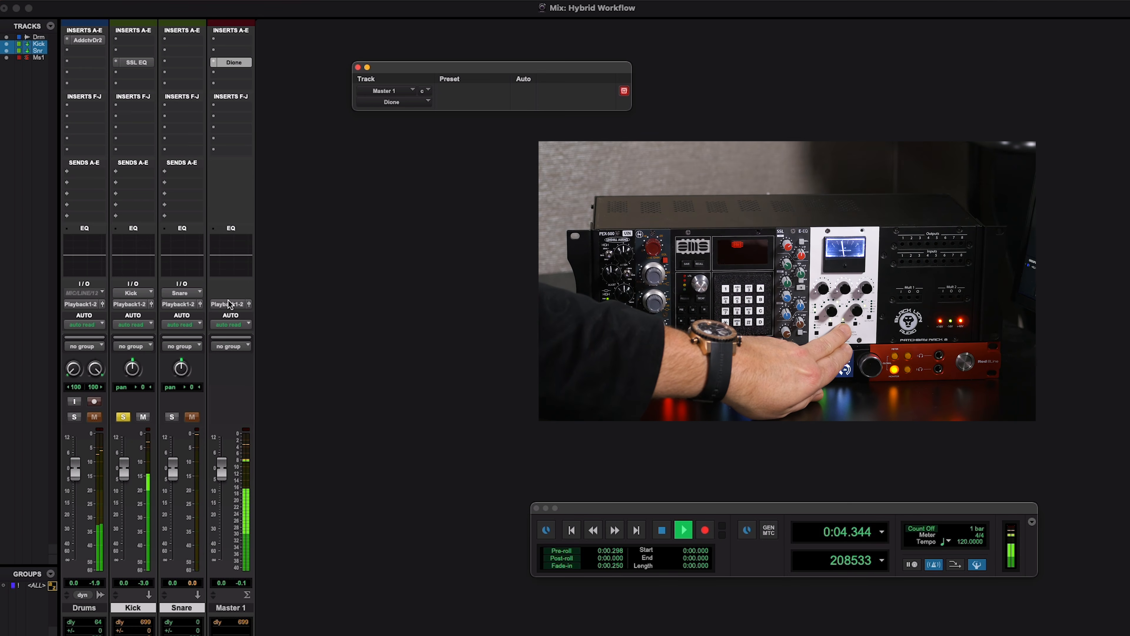
click(125, 418)
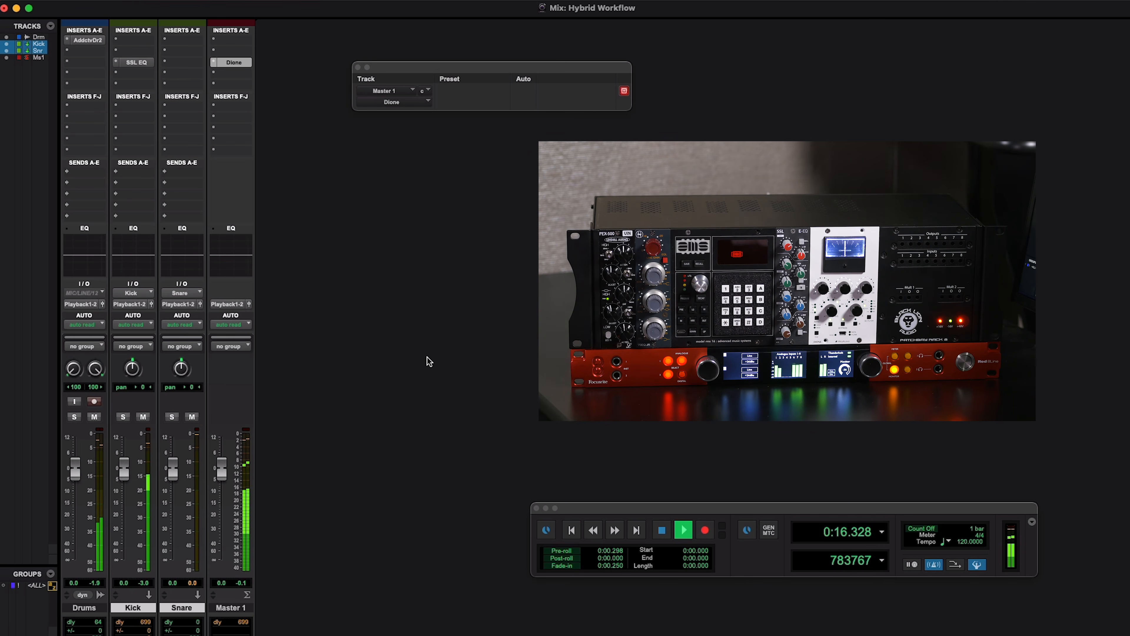
key(space)
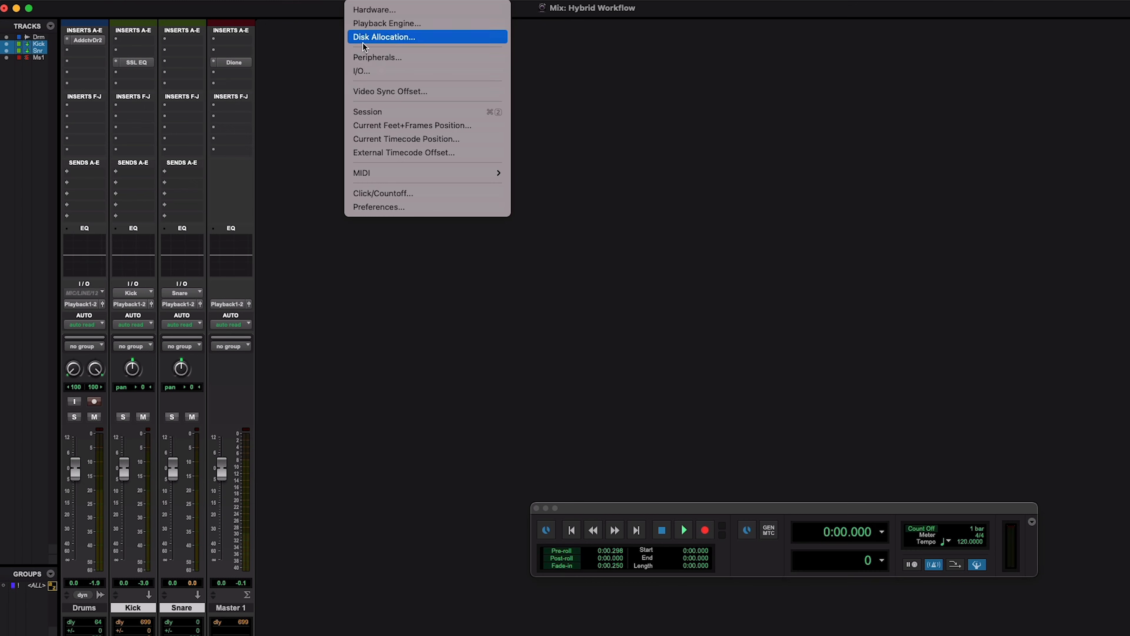
Close the Dione insert window and open the hardware insert delay settings in I/O Setup.
click(363, 71)
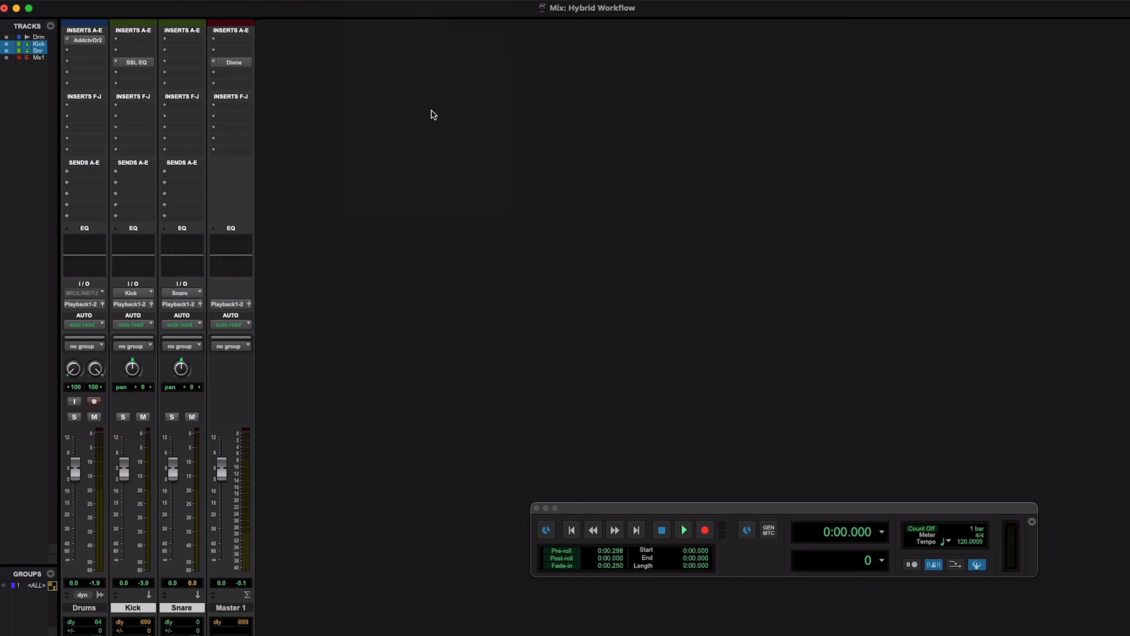
click(510, 100)
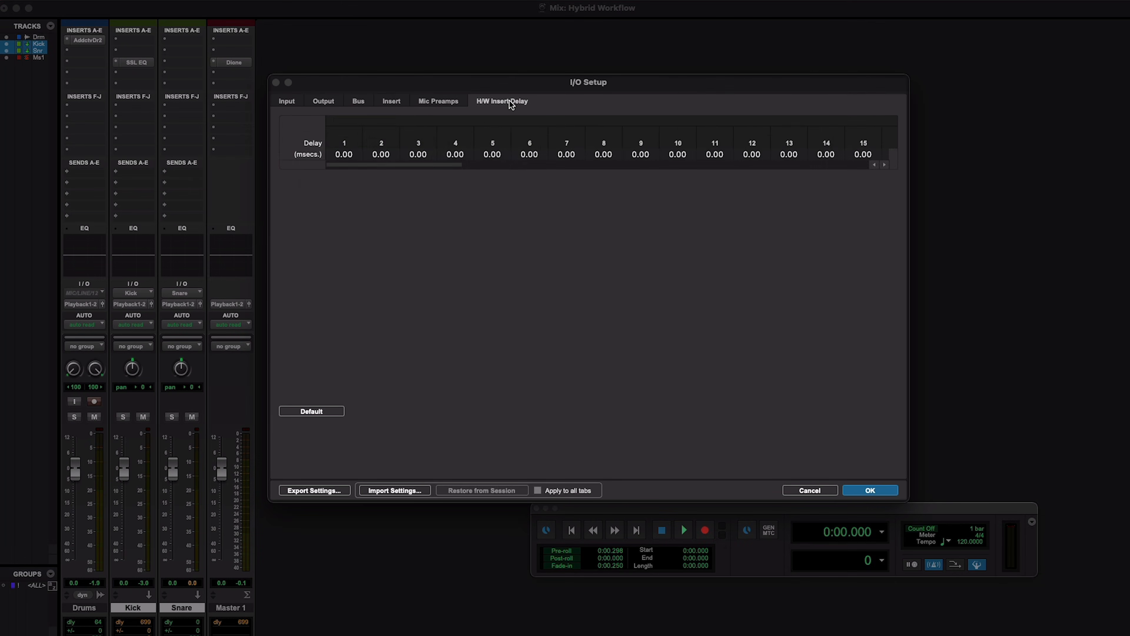